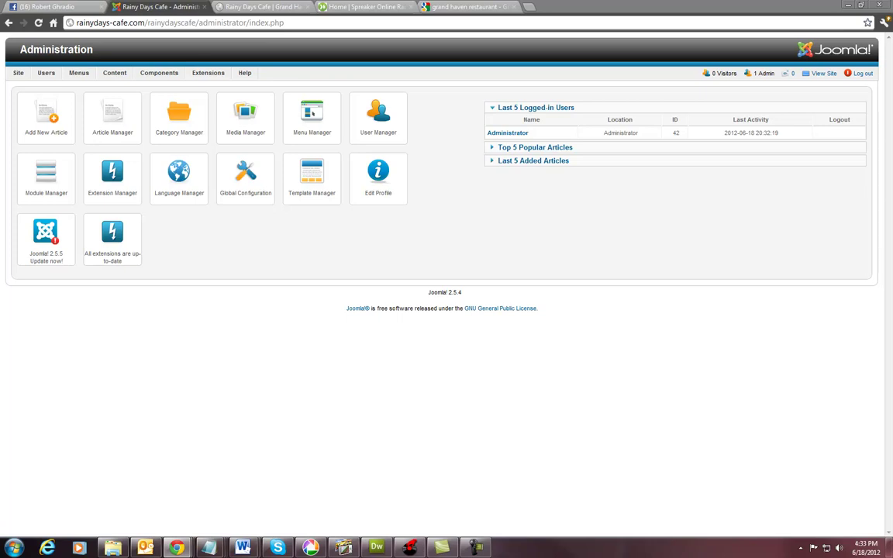
Open the live café site beside the admin, then create the 'Rainy Days Cafe Contact' contact category.
{"action": "left_click", "coordinate": [824, 73]}
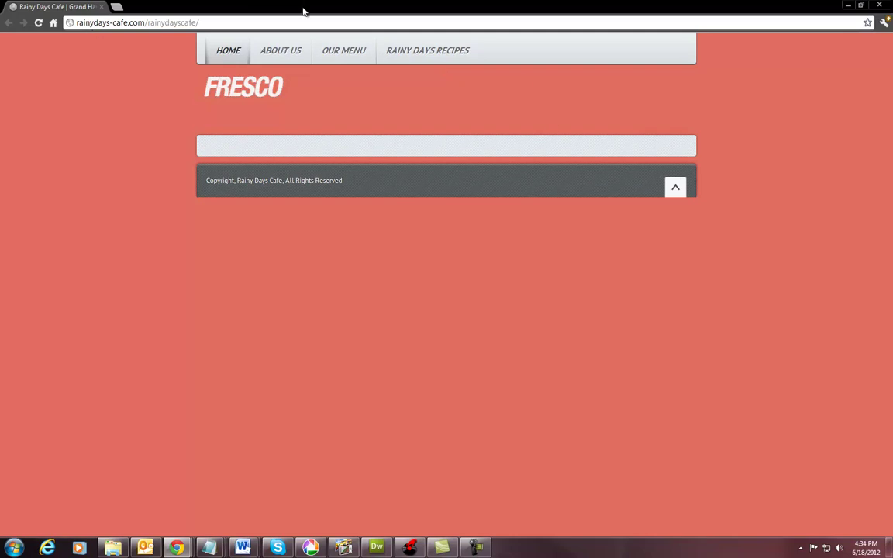
{"action": "left_click_drag", "start_coordinate": [304, 11], "coordinate": [783, 60]}
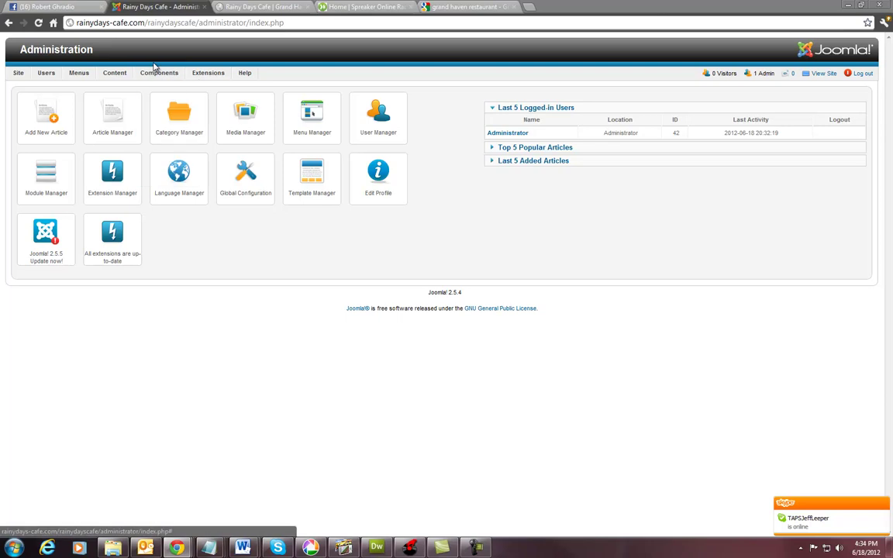
{"action": "mouse_move", "coordinate": [152, 78]}
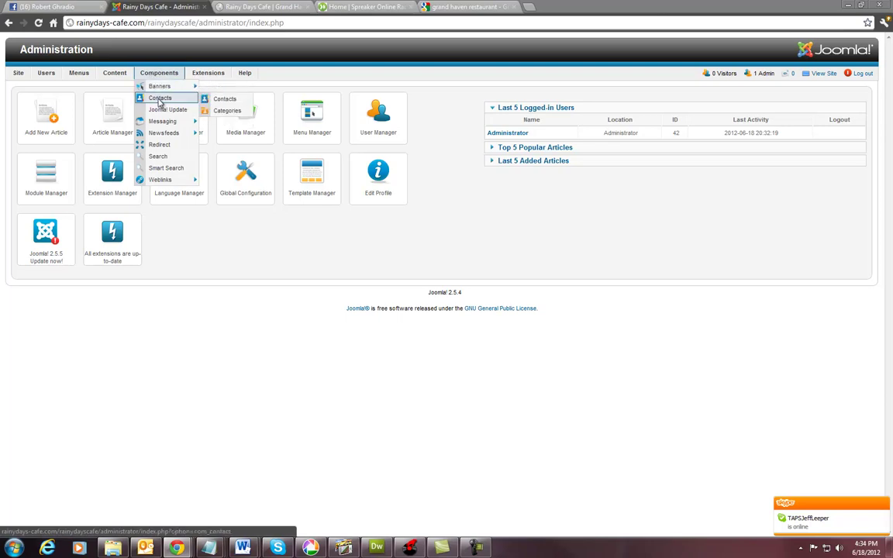
{"action": "left_click", "coordinate": [161, 99]}
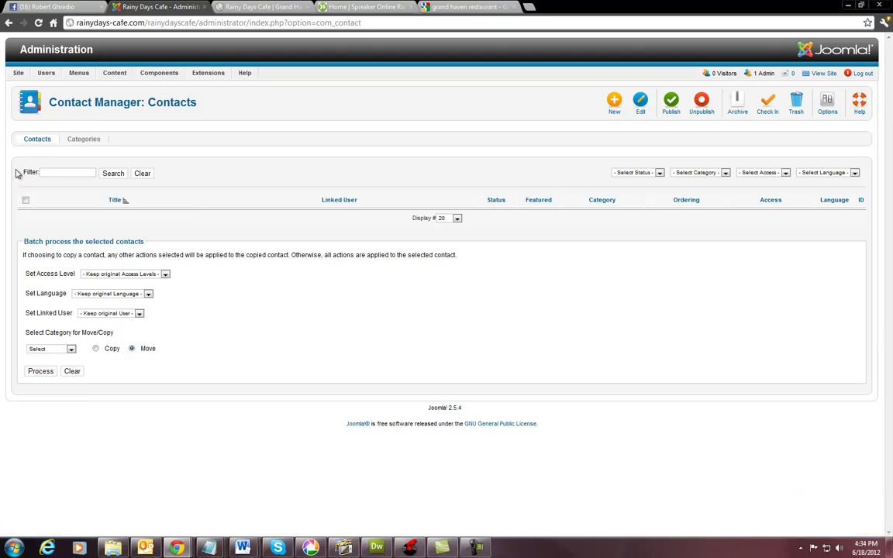
{"action": "left_click", "coordinate": [85, 140]}
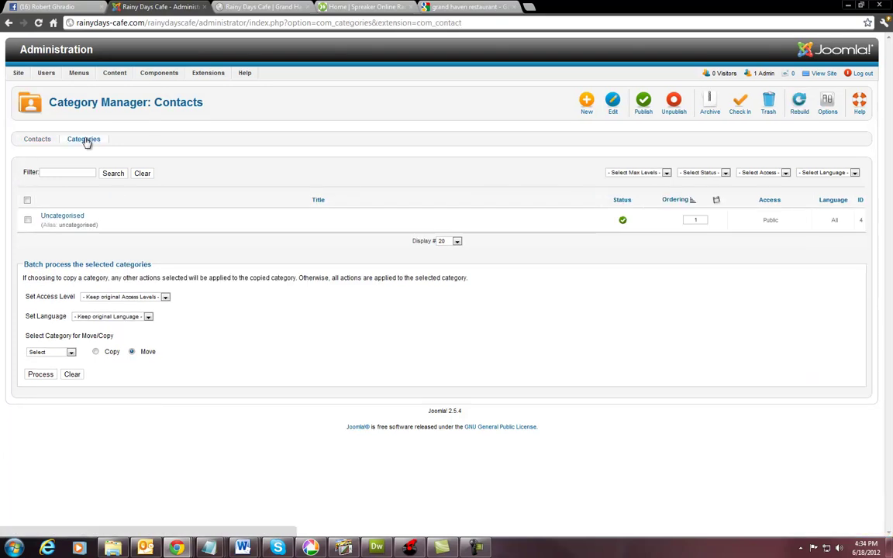
{"action": "left_click", "coordinate": [587, 101]}
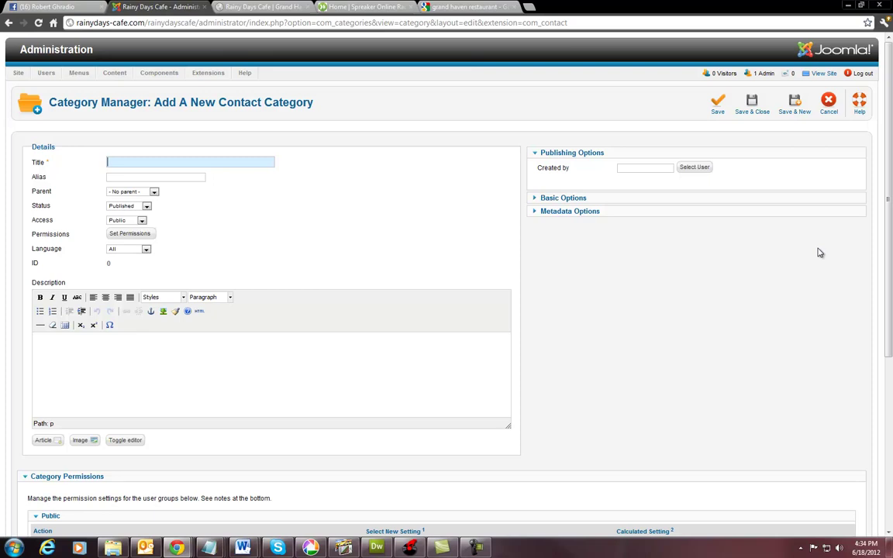
{"action": "type", "text": "Rainy Days Cafe Contac"}
{"action": "key", "text": "BackSpace"}
{"action": "key", "text": "BackSpace"}
{"action": "key", "text": "BackSpace"}
{"action": "type", "text": "tact"}
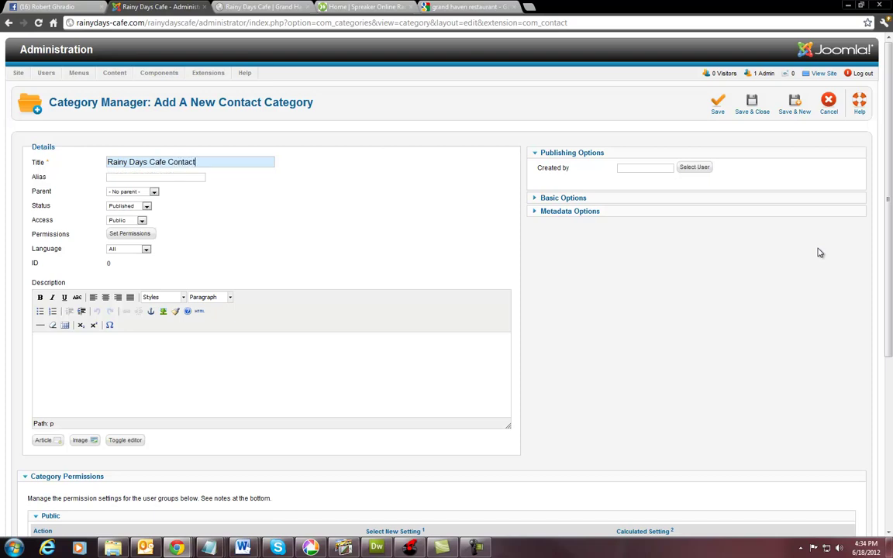
{"action": "left_click", "coordinate": [756, 112]}
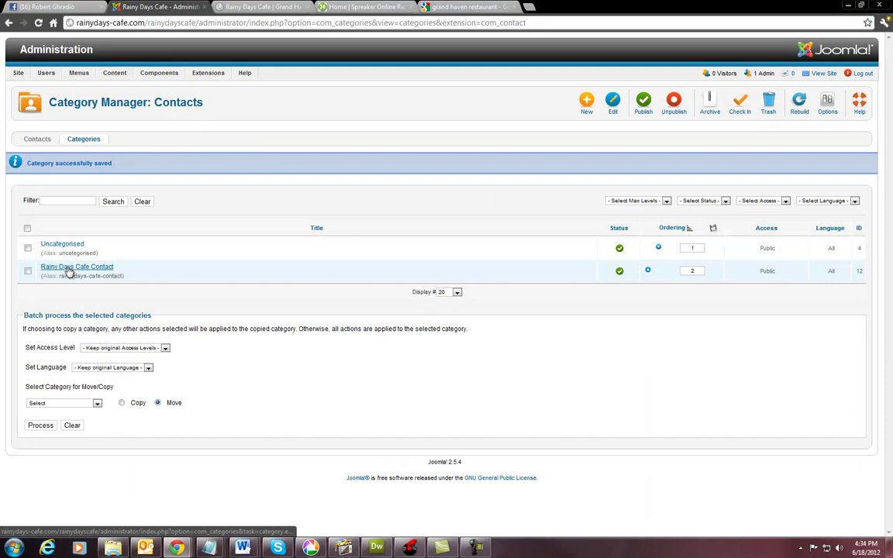
Draft a new contact named 'Contact Rainy Days Cafe' in the Rainy Days Cafe Contact category.
{"action": "left_click", "coordinate": [35, 140]}
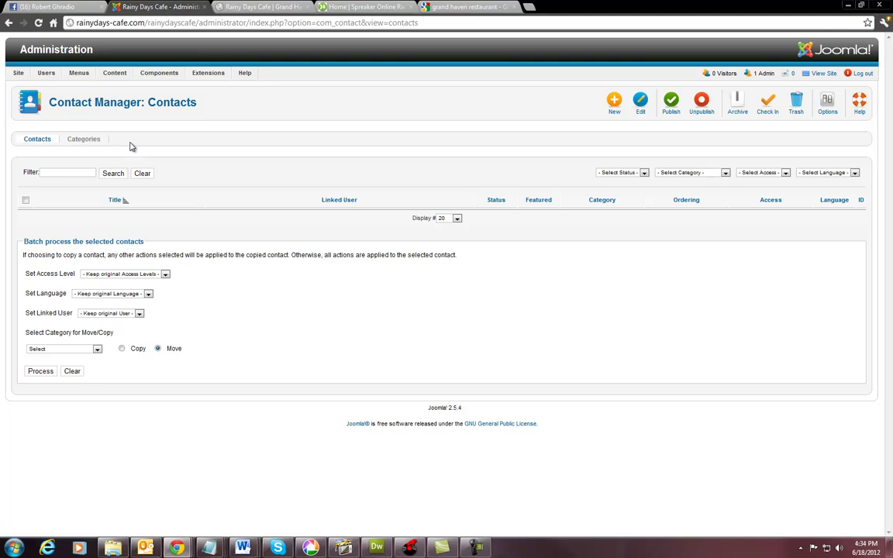
{"action": "left_click", "coordinate": [611, 102]}
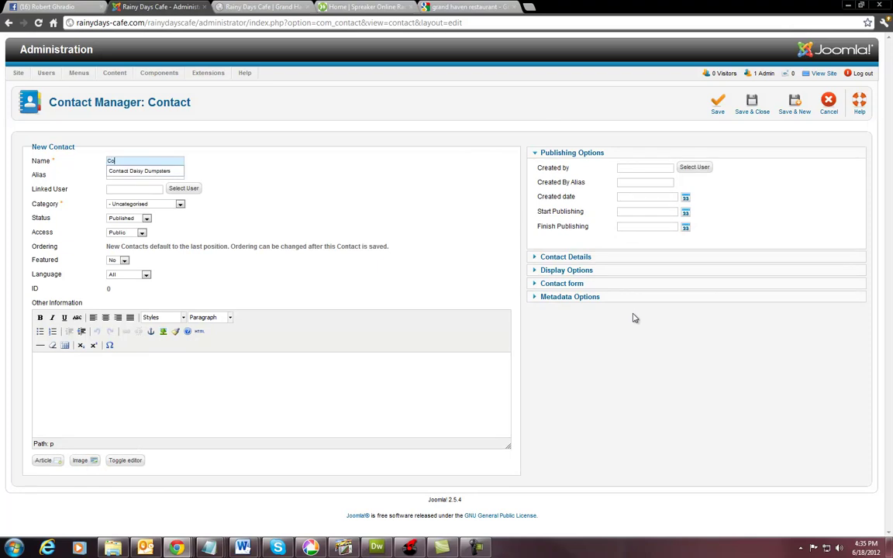
{"action": "type", "text": "Contact Rainy Dai"}
{"action": "type", "text": "s"}
{"action": "key", "text": "BackSpace"}
{"action": "key", "text": "BackSpace"}
{"action": "type", "text": "ys D"}
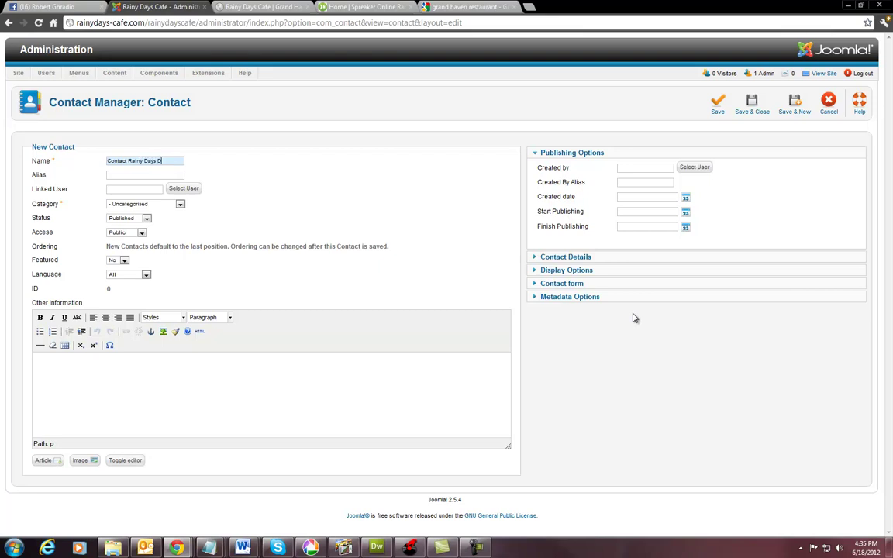
{"action": "key", "text": "BackSpace"}
{"action": "type", "text": "Cafe"}
{"action": "left_click", "coordinate": [179, 205]}
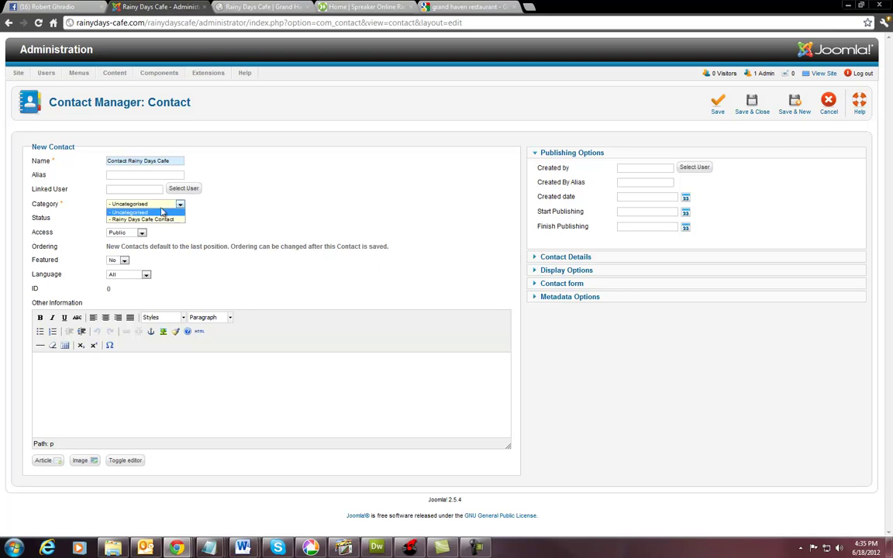
{"action": "left_click", "coordinate": [133, 219]}
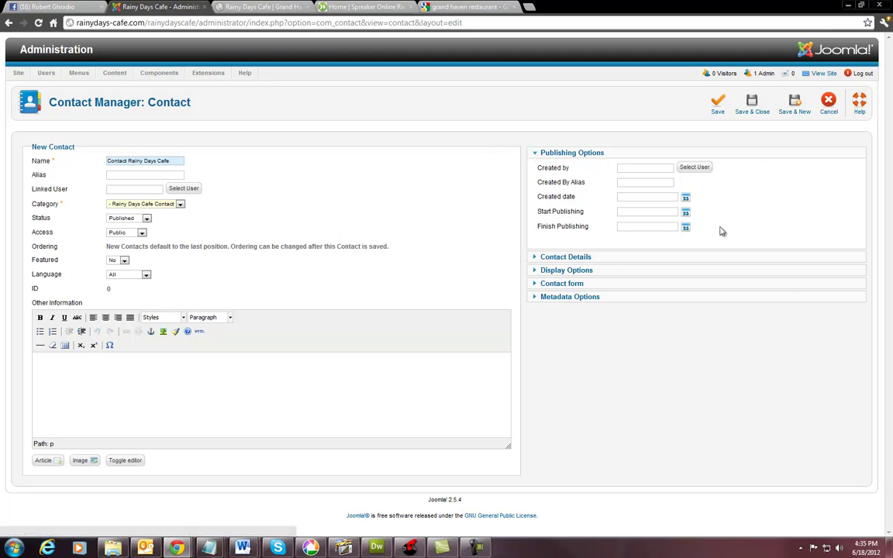
Expand Contact Details and enter the café's e-mail address in the Email field.
{"action": "left_click", "coordinate": [536, 256]}
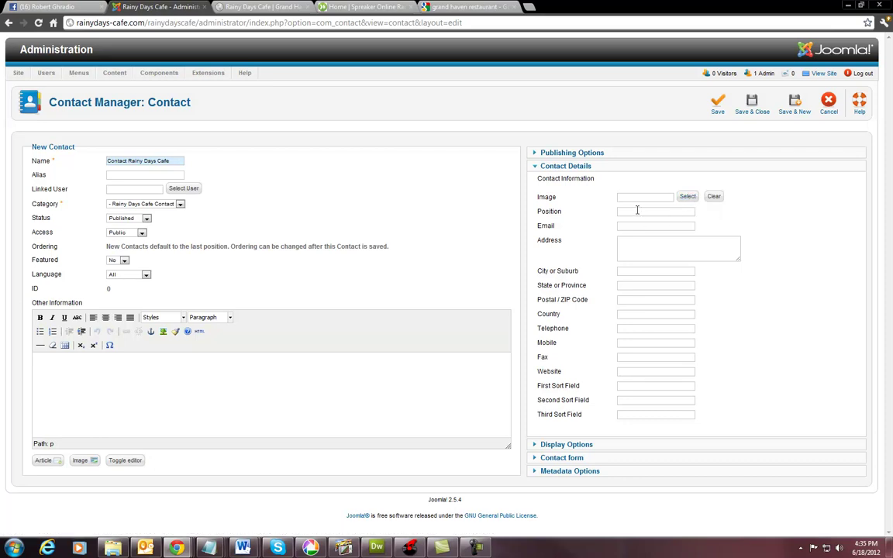
{"action": "key", "text": "Tab"}
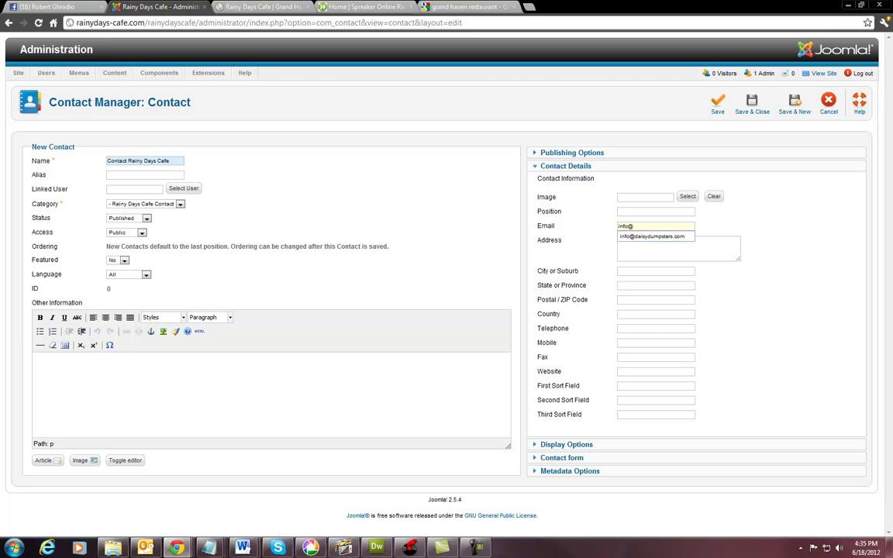
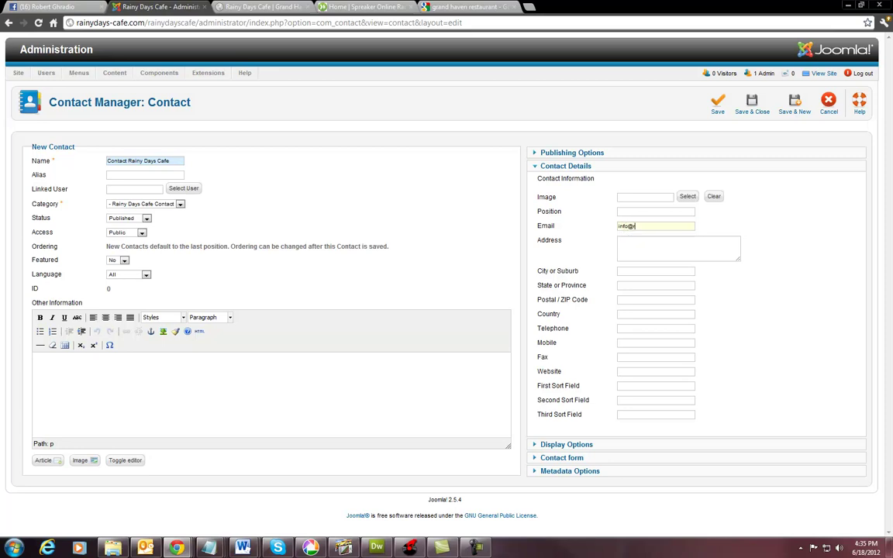
{"action": "key", "text": "Tab"}
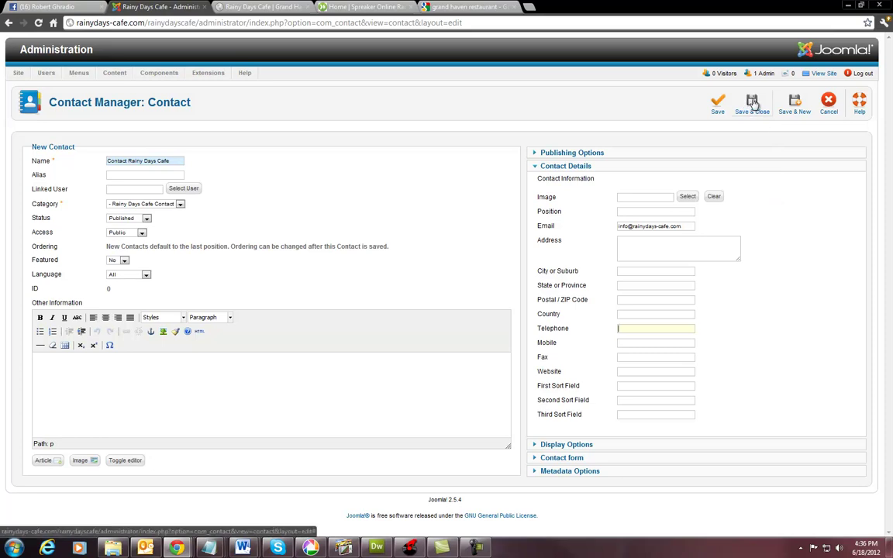
Save the contact and start a new Main Menu item of type Single Contact.
{"action": "left_click", "coordinate": [753, 104]}
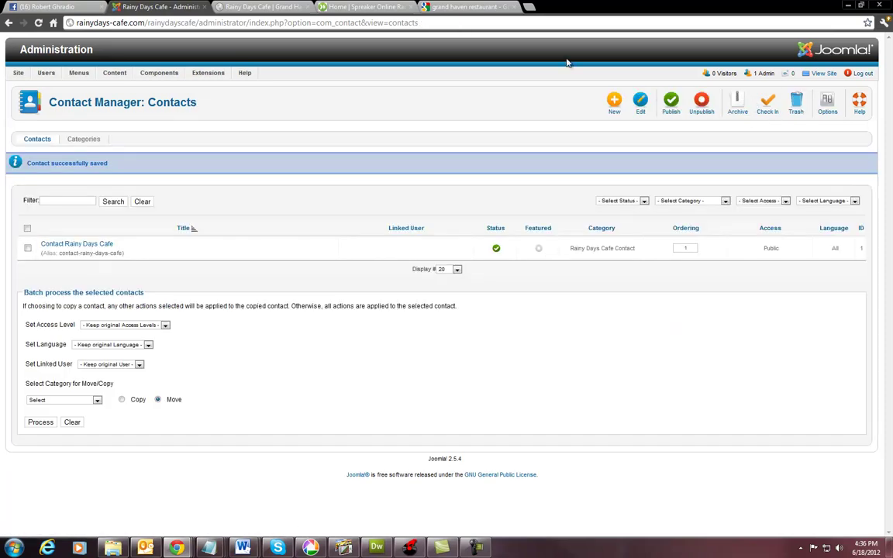
{"action": "mouse_move", "coordinate": [93, 75]}
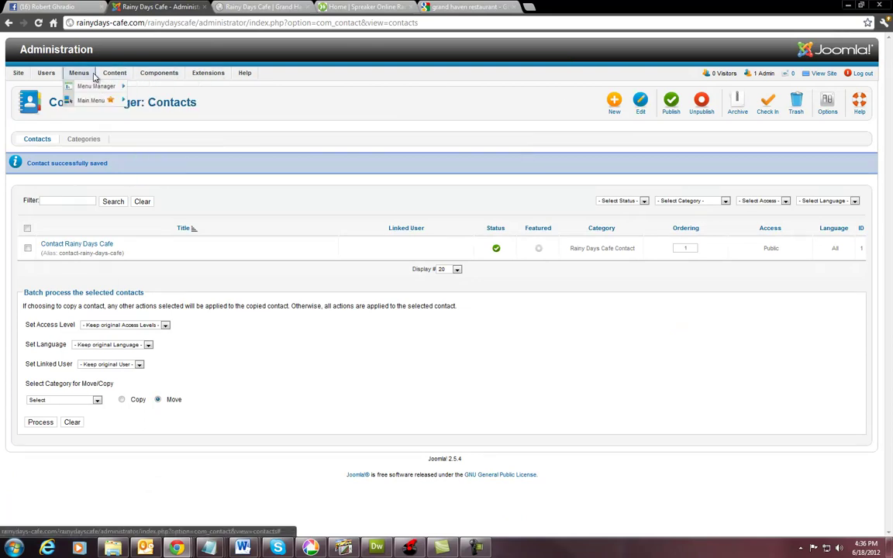
{"action": "left_click", "coordinate": [88, 100]}
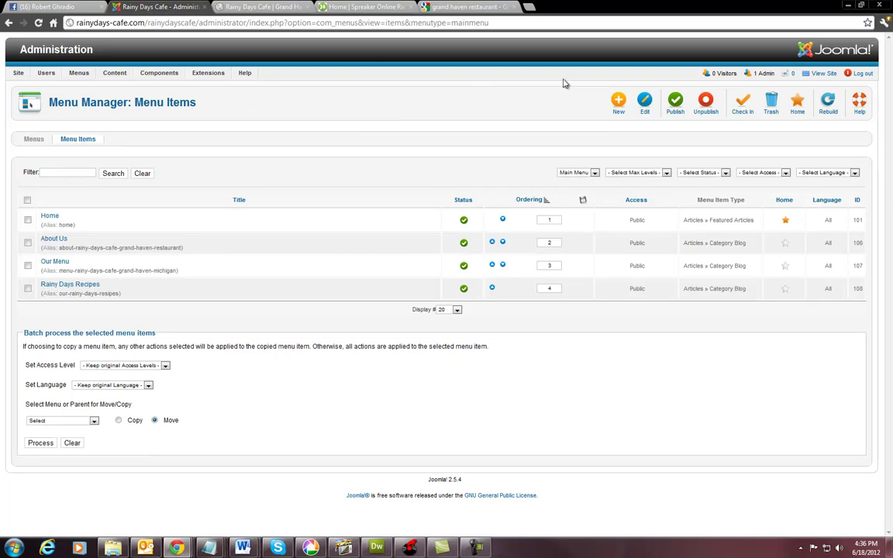
{"action": "left_click", "coordinate": [618, 103]}
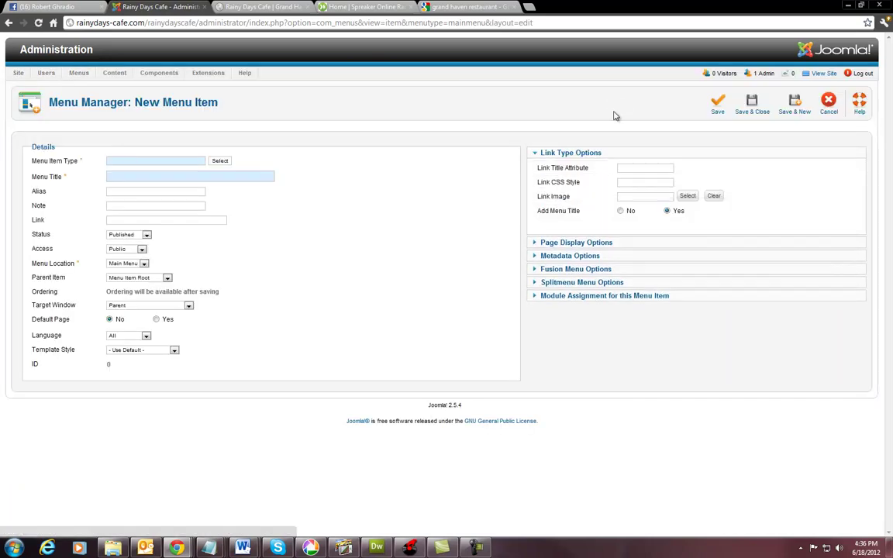
{"action": "left_click", "coordinate": [220, 161]}
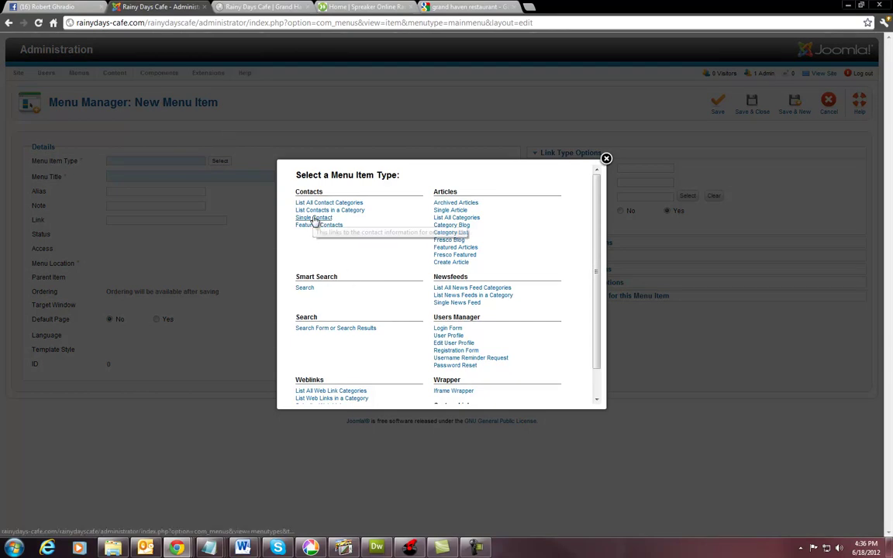
{"action": "left_click", "coordinate": [313, 218]}
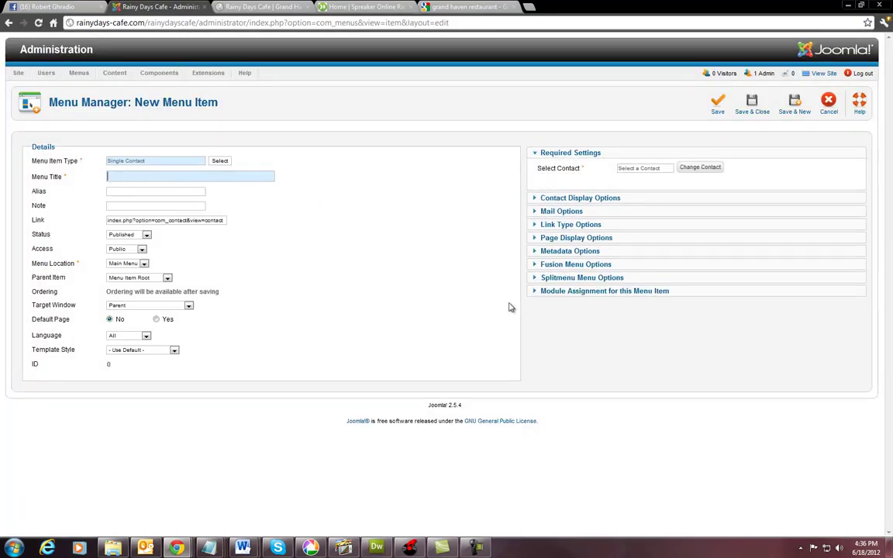
Title the menu item 'Contact Us' and link it to the Contact Rainy Days Cafe contact.
{"action": "type", "text": "Con"}
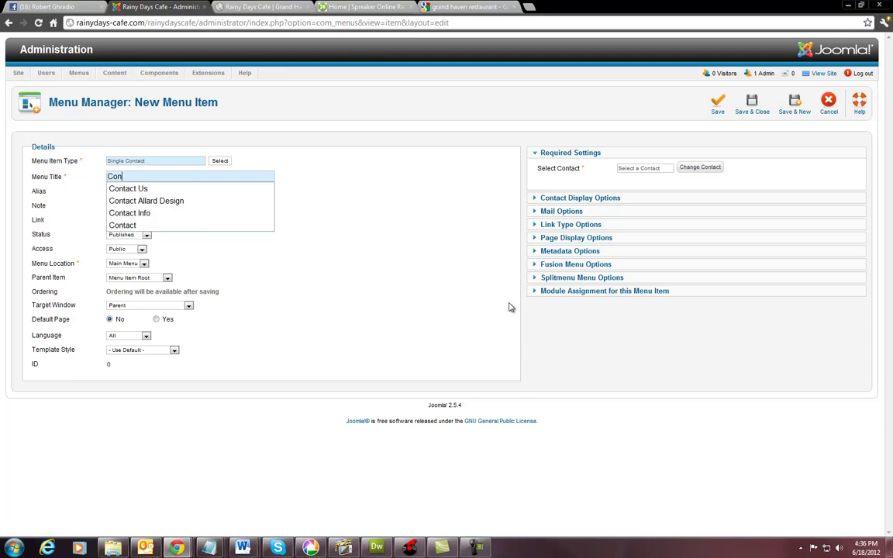
{"action": "type", "text": "tact s"}
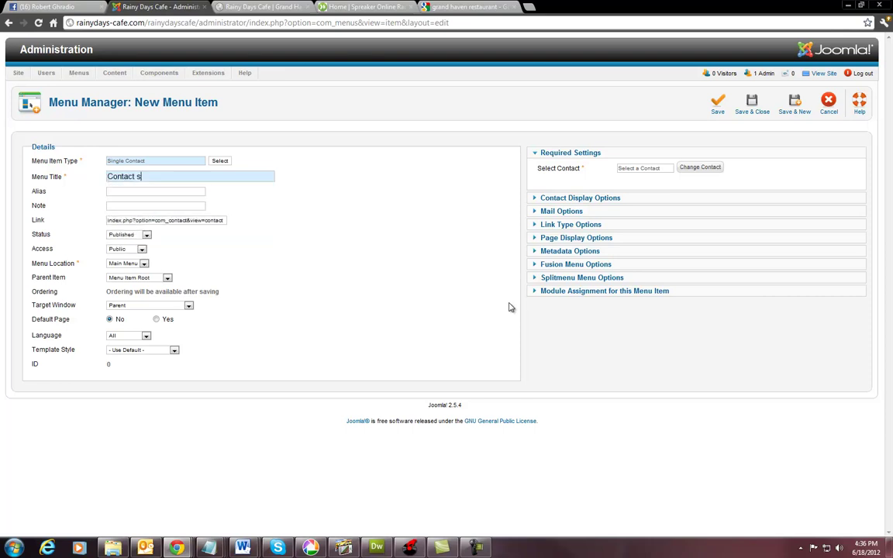
{"action": "key", "text": "BackSpace"}
{"action": "type", "text": "Us"}
{"action": "key", "text": "Tab"}
{"action": "left_click", "coordinate": [707, 168]}
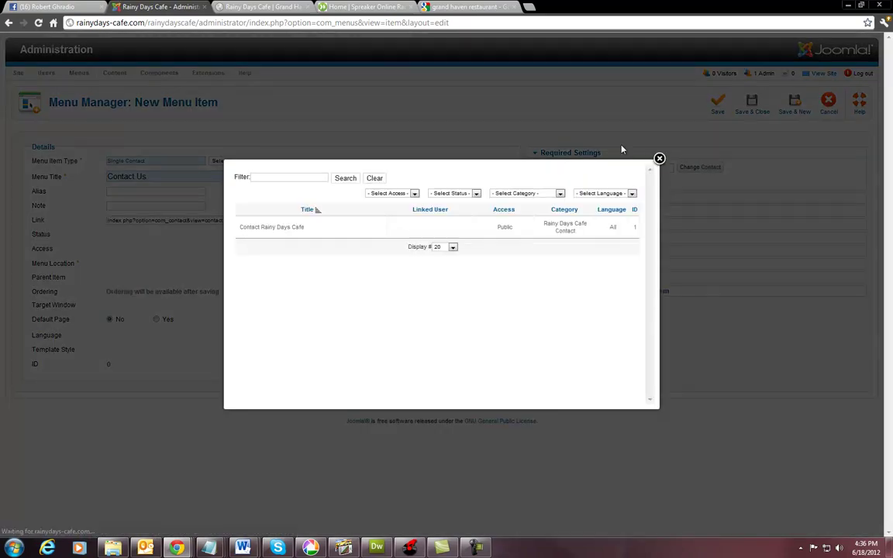
{"action": "left_click", "coordinate": [269, 229]}
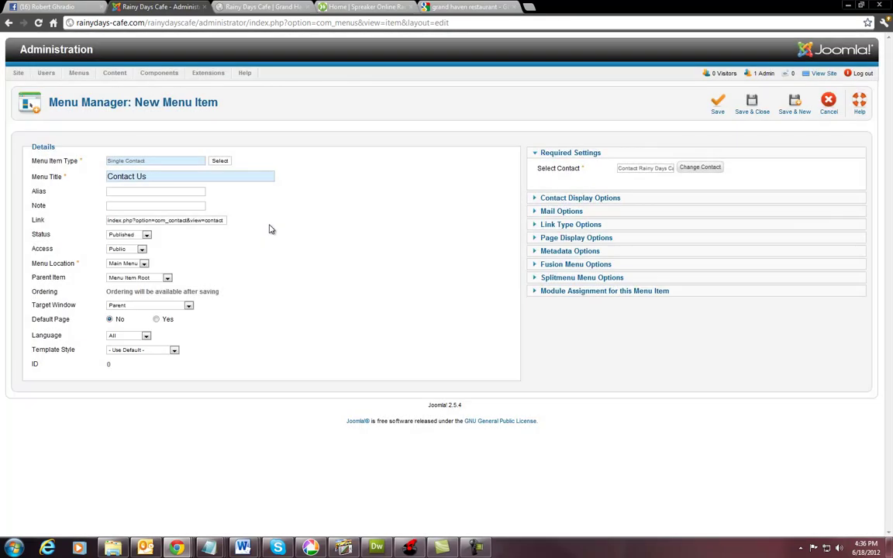
Set the Contact Us item's display format to Plain, keeping vCard on Use Global.
{"action": "left_click", "coordinate": [536, 201]}
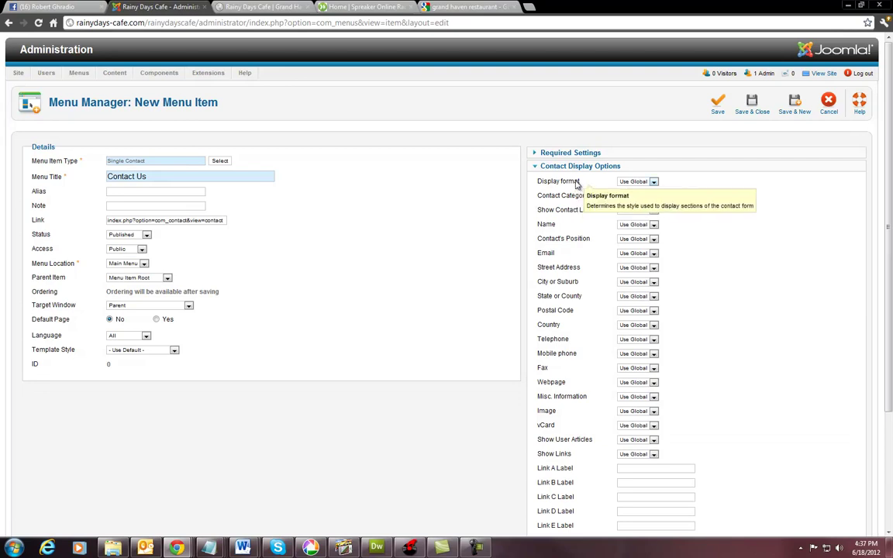
{"action": "left_click", "coordinate": [654, 182]}
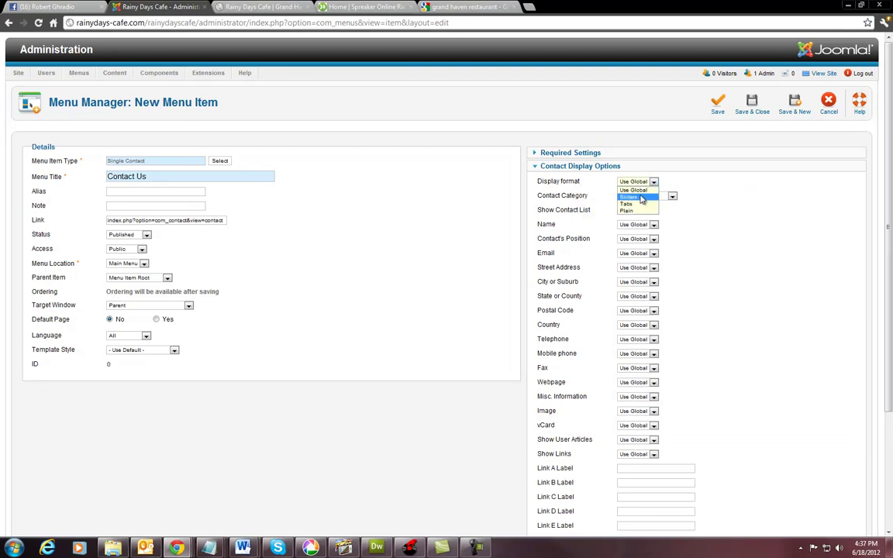
{"action": "left_click", "coordinate": [616, 209]}
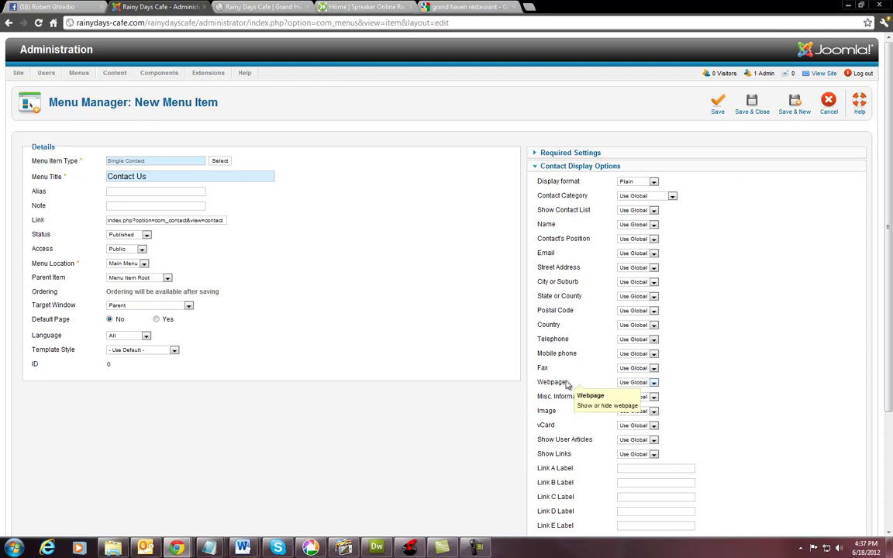
{"action": "scroll", "coordinate": [562, 383], "scroll_direction": "down", "scroll_amount": 2}
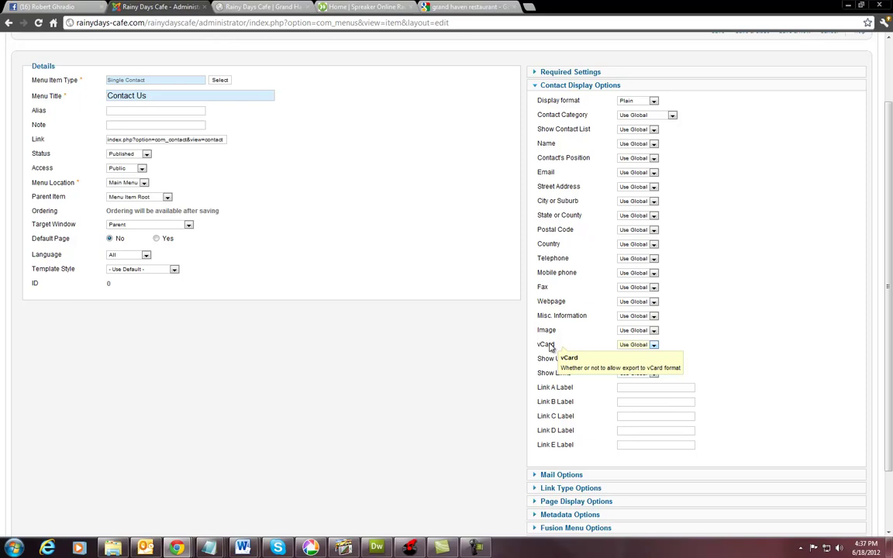
{"action": "left_click", "coordinate": [653, 345]}
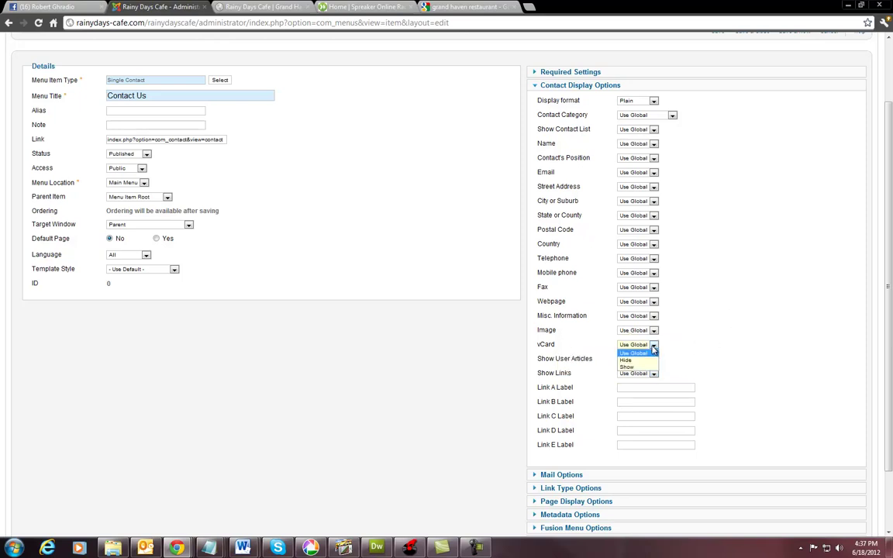
{"action": "left_click", "coordinate": [555, 349]}
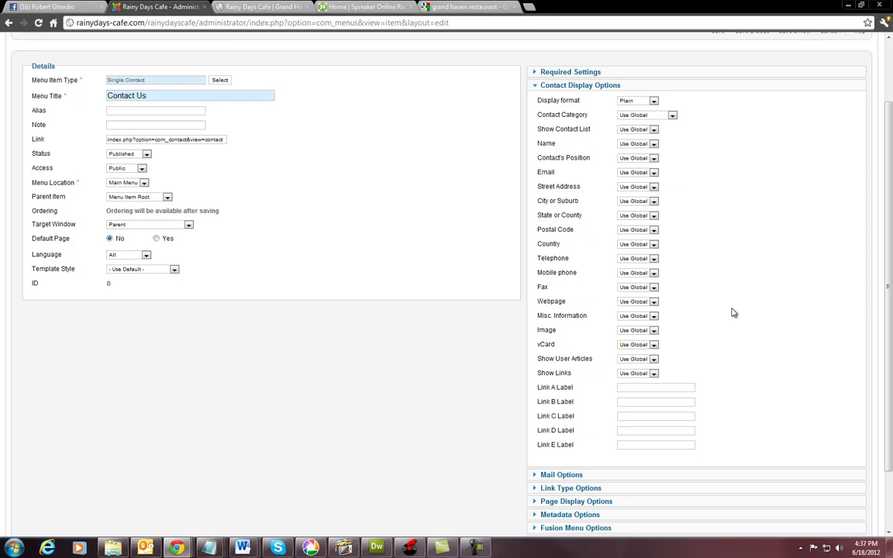
{"action": "scroll", "coordinate": [733, 314], "scroll_direction": "up", "scroll_amount": 2}
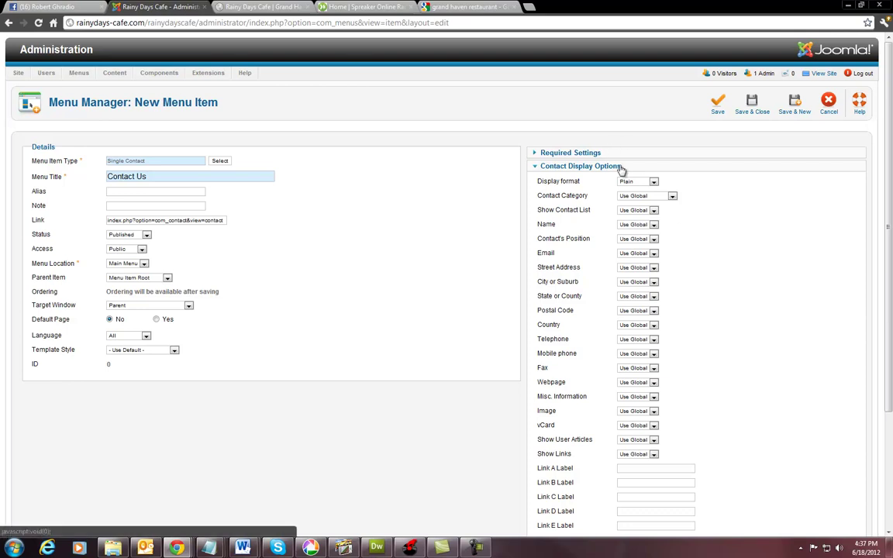
Save the menu item and confirm the live site's Contact Us page shows the contact form.
{"action": "left_click", "coordinate": [717, 105]}
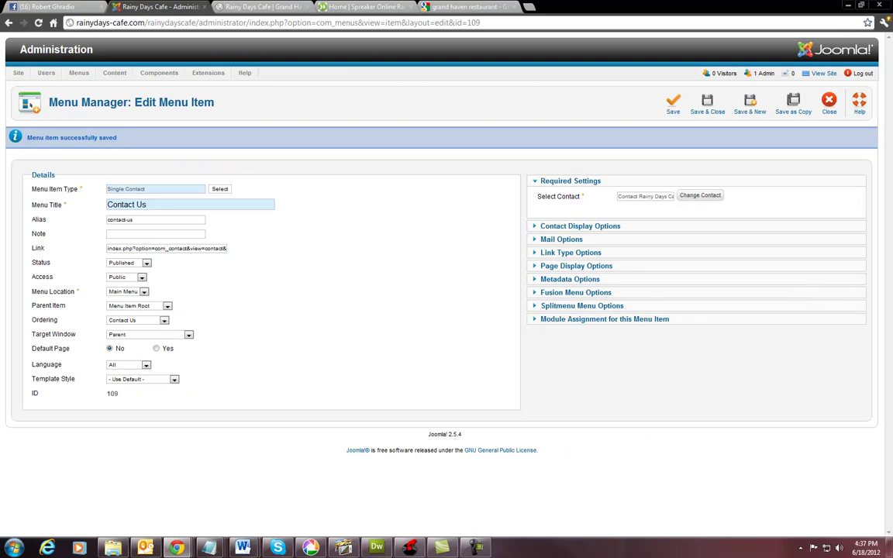
{"action": "left_click", "coordinate": [824, 73]}
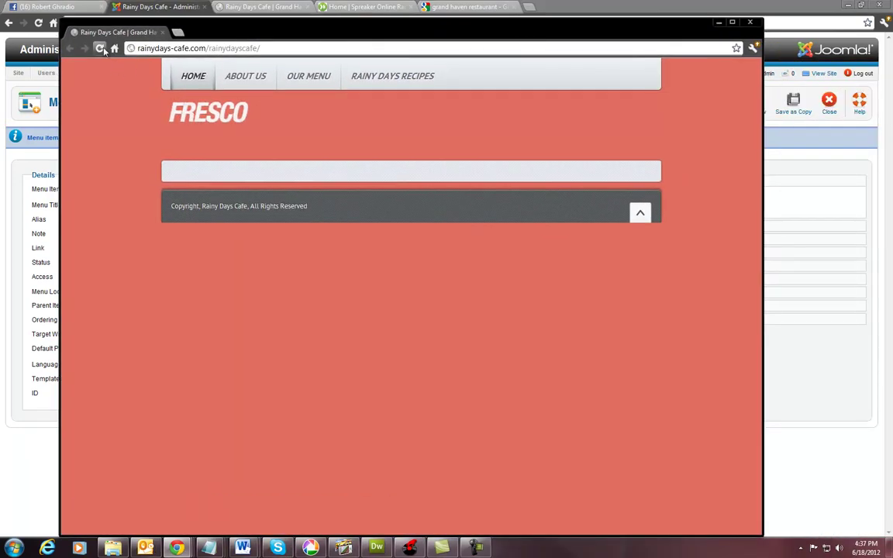
{"action": "left_click", "coordinate": [101, 48]}
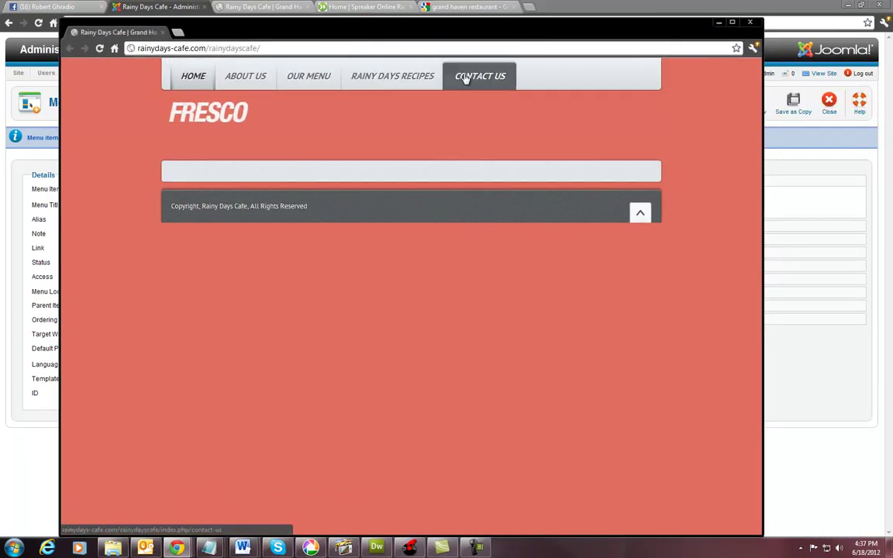
{"action": "left_click", "coordinate": [481, 78]}
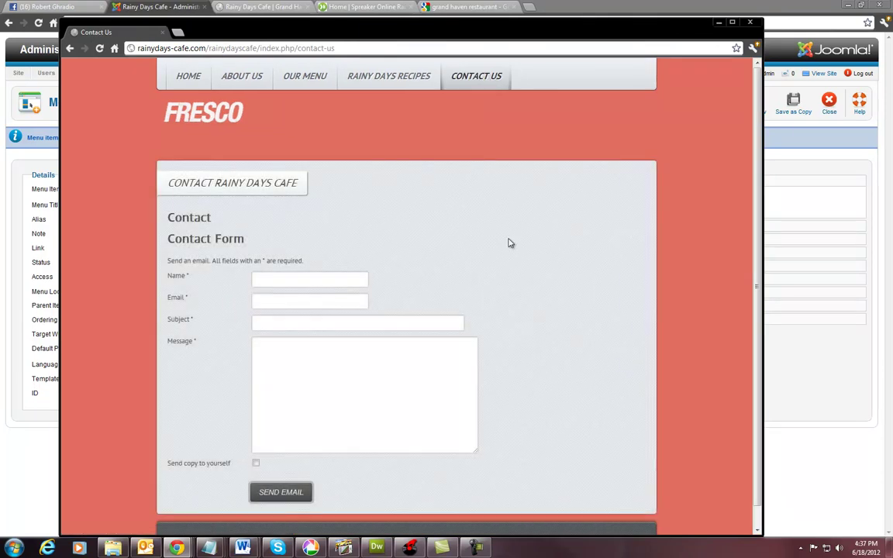
{"action": "scroll", "coordinate": [552, 309], "scroll_direction": "down", "scroll_amount": 1}
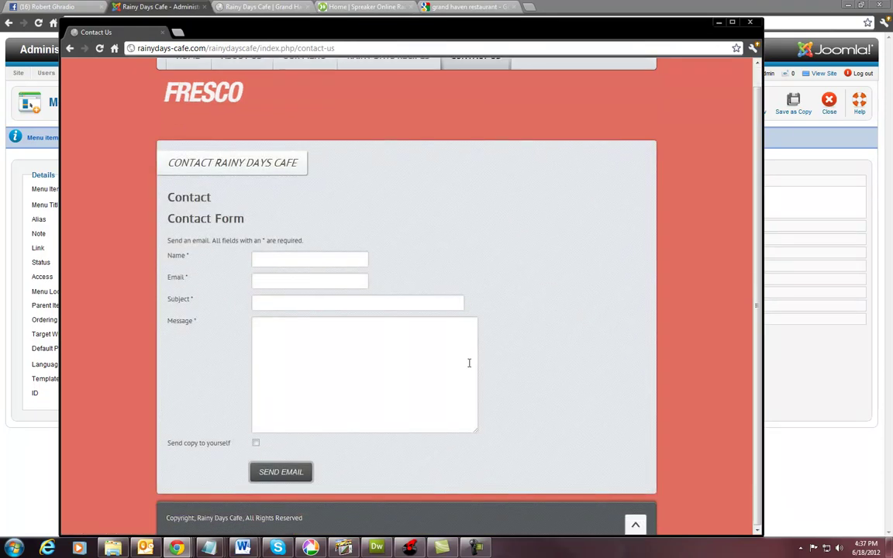
{"action": "scroll", "coordinate": [470, 359], "scroll_direction": "up", "scroll_amount": 1}
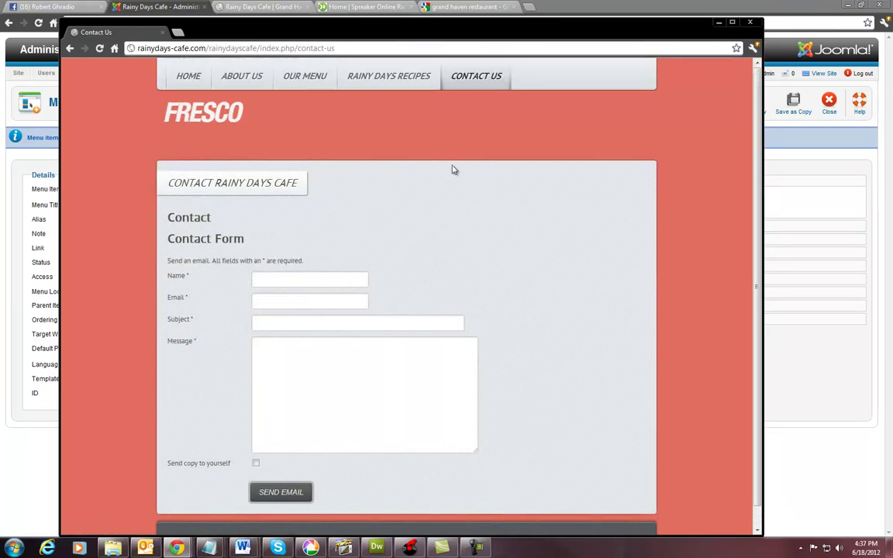
{"action": "left_click", "coordinate": [750, 22]}
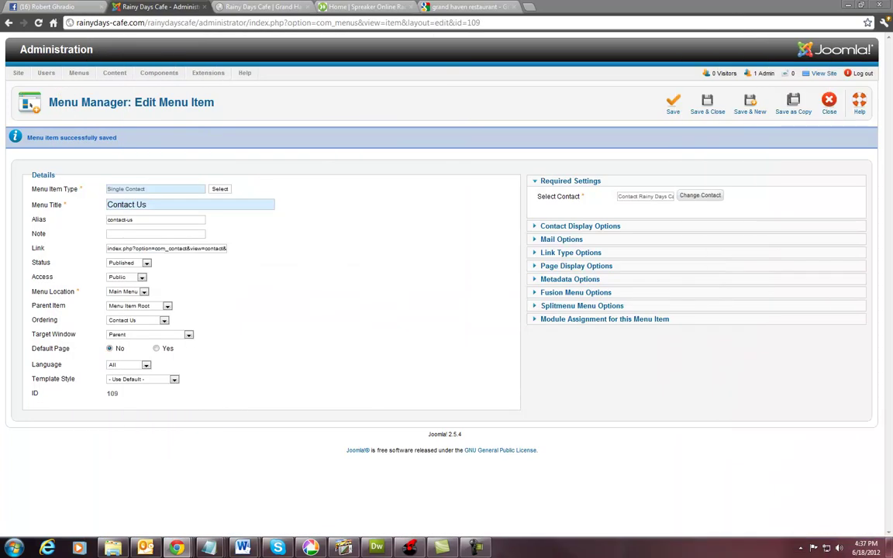